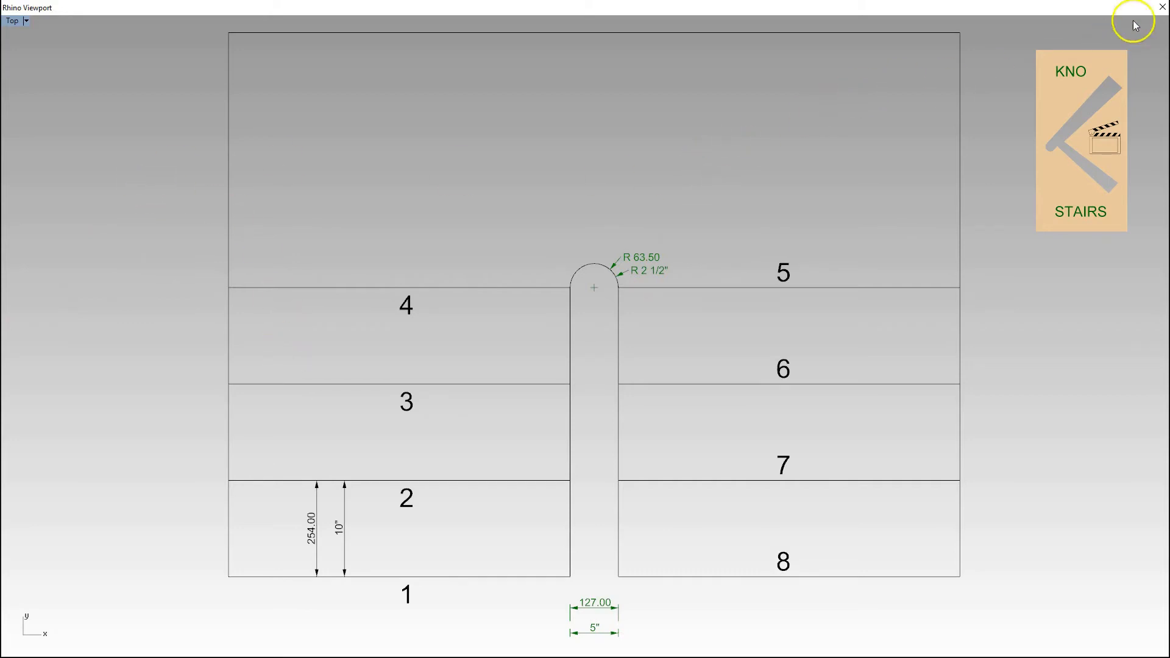
# Switch from the top plan to the Perspective view and examine the eight-riser switchback stair plan with its landing.
pyautogui.click(1163, 7)
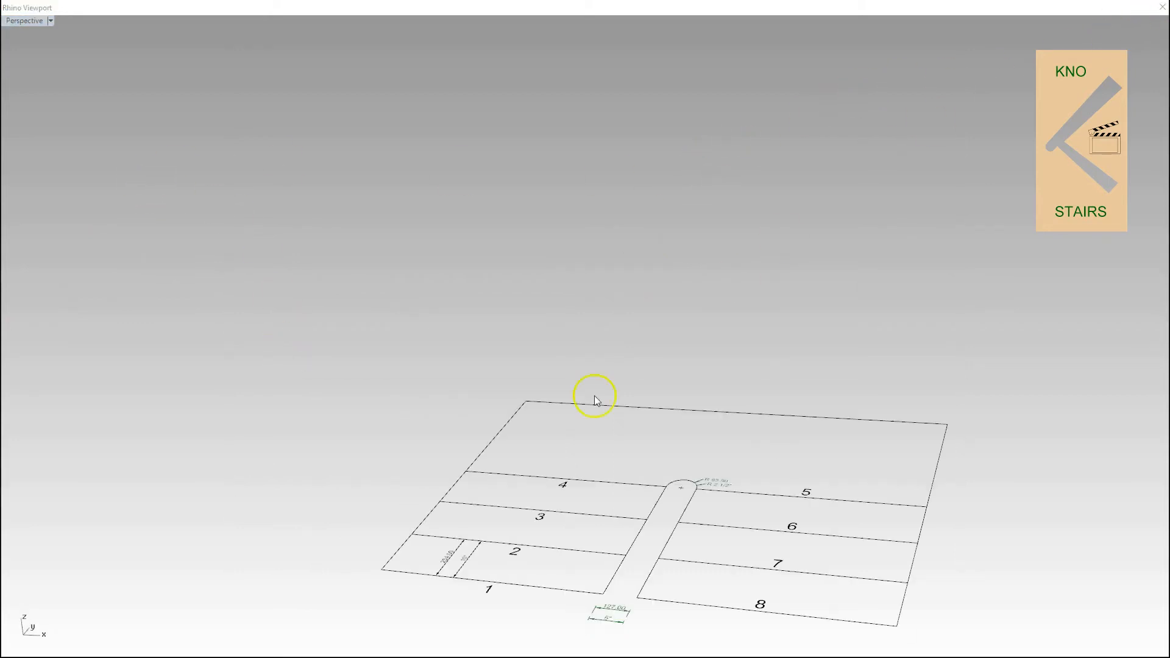
pyautogui.moveTo(416, 514)
pyautogui.mouseDown(button='right')
pyautogui.moveTo(433, 500)
pyautogui.moveTo(447, 556)
pyautogui.mouseUp(button='right')
pyautogui.scroll(4, 632, 629)
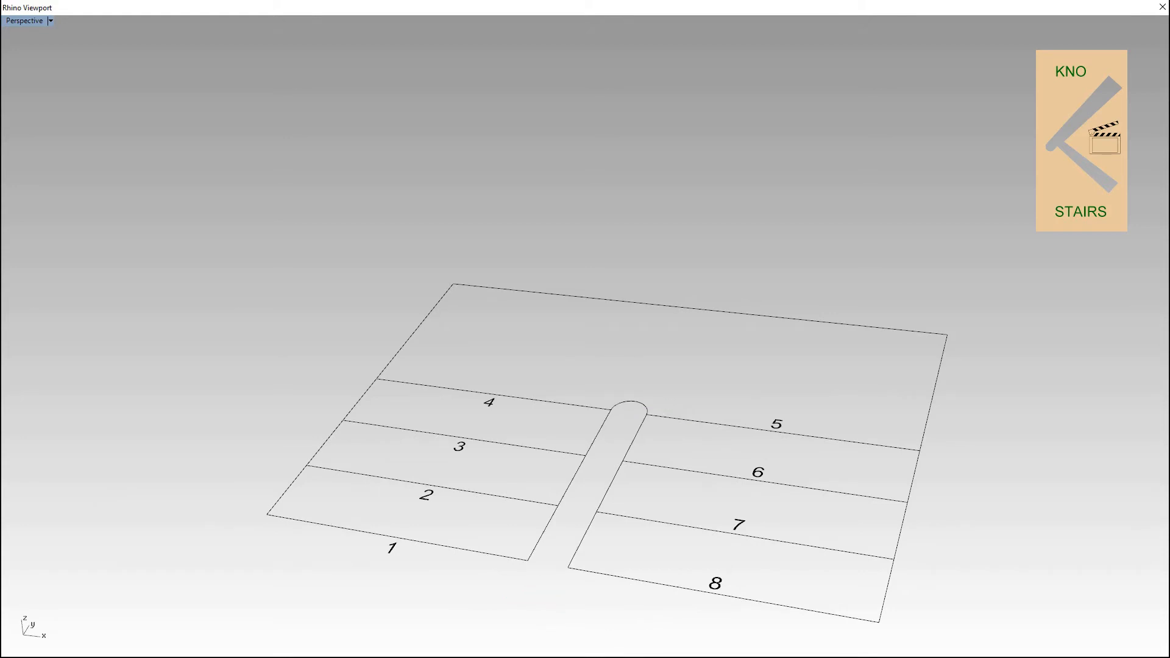
pyautogui.moveTo(399, 410); pyautogui.dragTo(527, 451, button='right')
pyautogui.moveTo(838, 507); pyautogui.dragTo(645, 445, button='right')
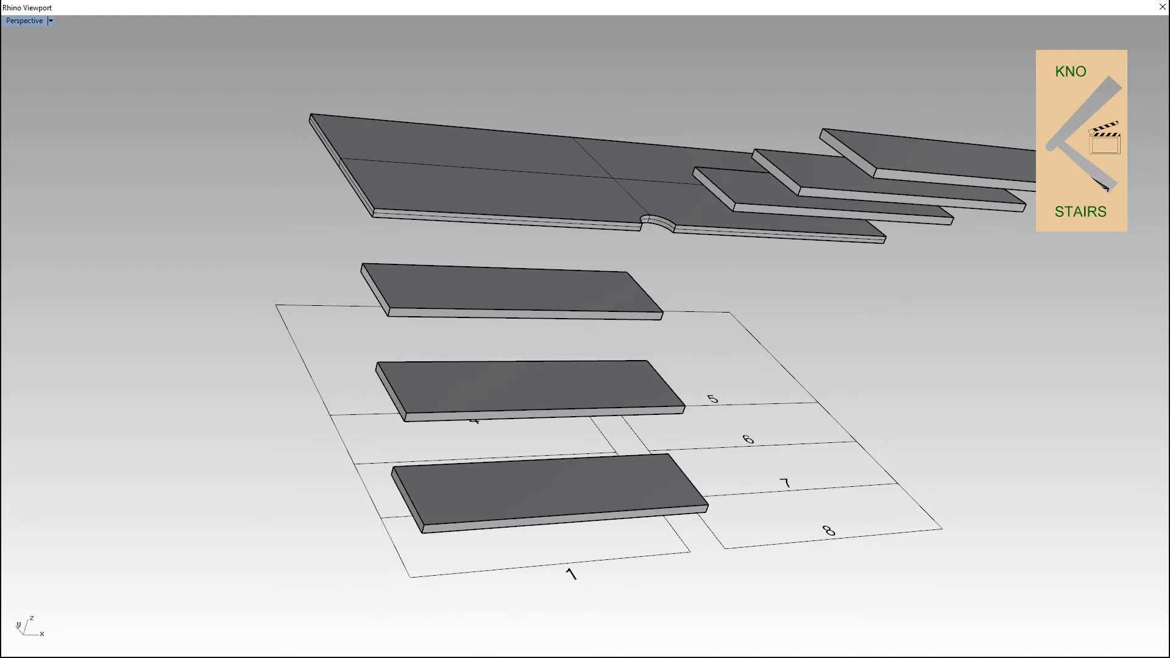
# Examine how the 3D treads and the landing with its rounded cutout sit above the stair plan.
pyautogui.click(579, 504)
pyautogui.moveTo(580, 504); pyautogui.dragTo(610, 463, button='right')
pyautogui.click(648, 562)
pyautogui.moveTo(527, 460); pyautogui.dragTo(546, 491, button='right')
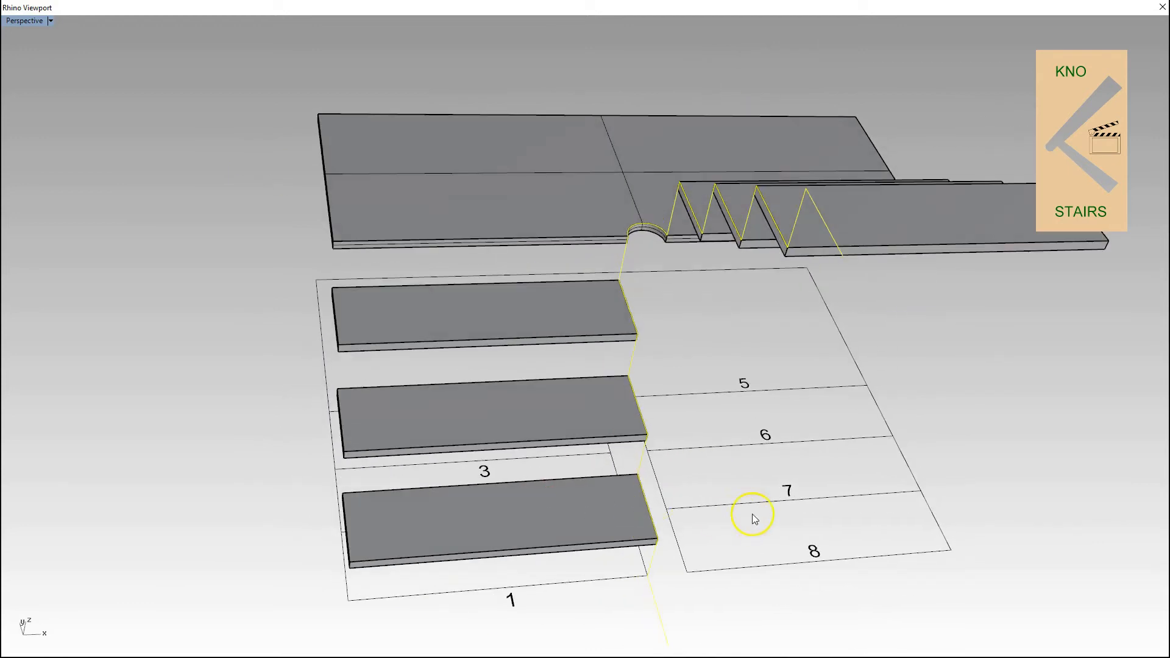
# Examine the tread-and-riser profile along the inner stair edges, with risers numbered 1 to 8.
pyautogui.moveTo(754, 516); pyautogui.dragTo(733, 486, button='right')
pyautogui.moveTo(576, 502); pyautogui.dragTo(686, 448, button='right')
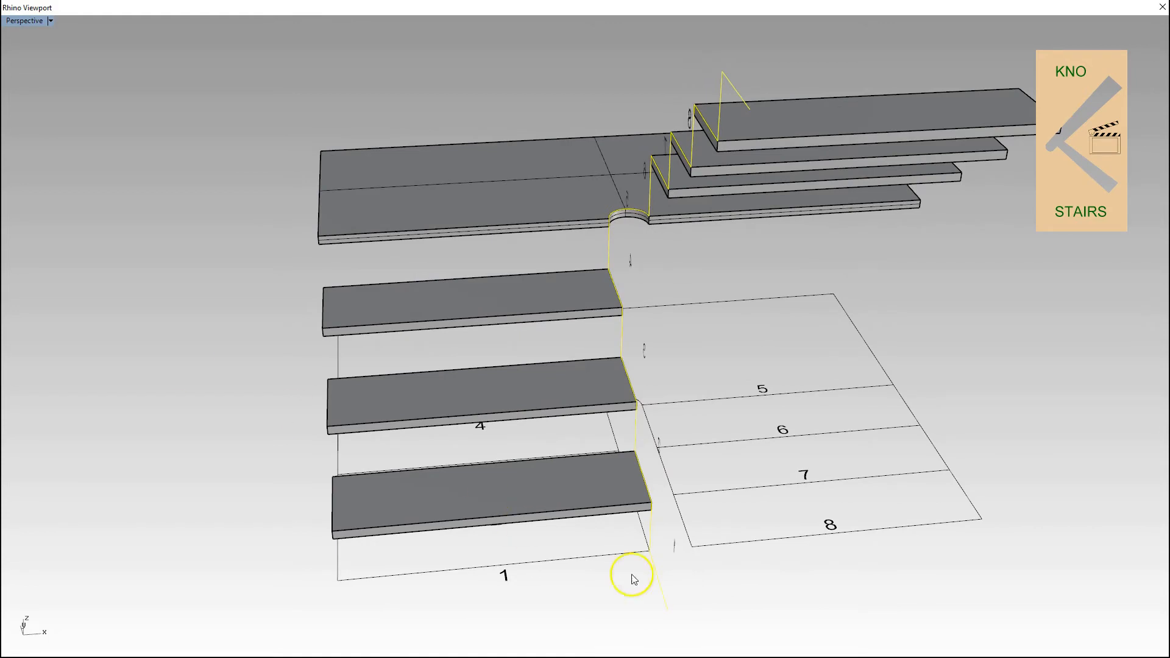
pyautogui.moveTo(778, 582); pyautogui.dragTo(309, 413, button='right')
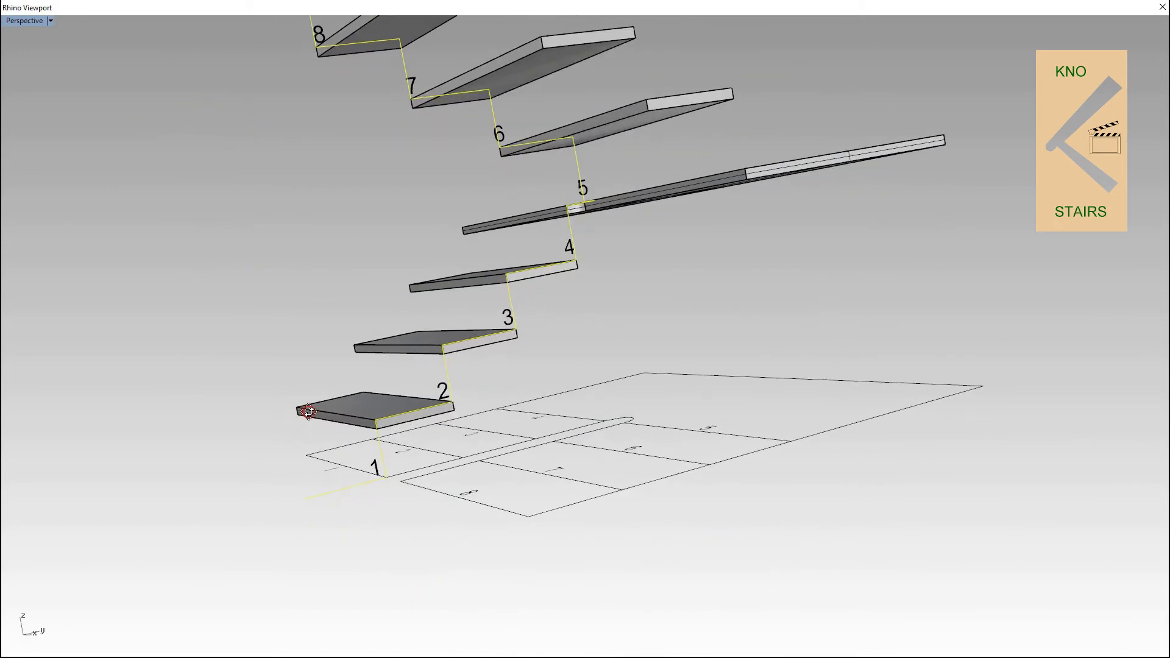
pyautogui.moveTo(368, 478); pyautogui.dragTo(549, 499, button='right')
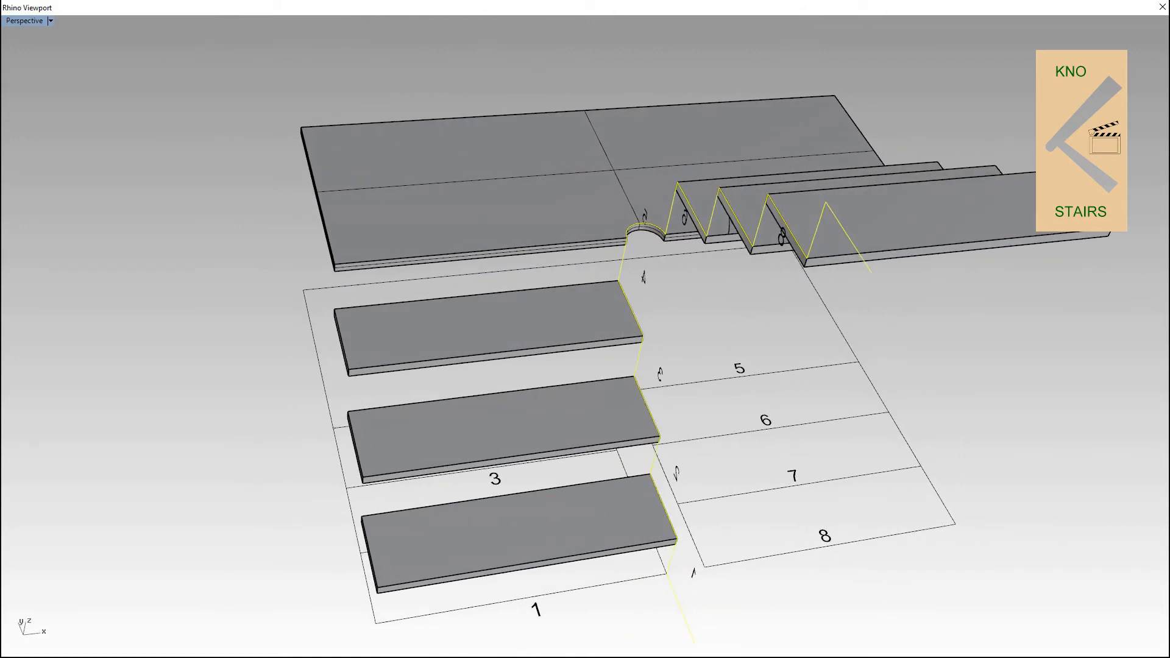
# Inspect the pitch lines running along the tread nosings of the lower and upper flights.
pyautogui.moveTo(478, 449); pyautogui.dragTo(698, 424, button='right')
pyautogui.scroll(3, 698, 424)
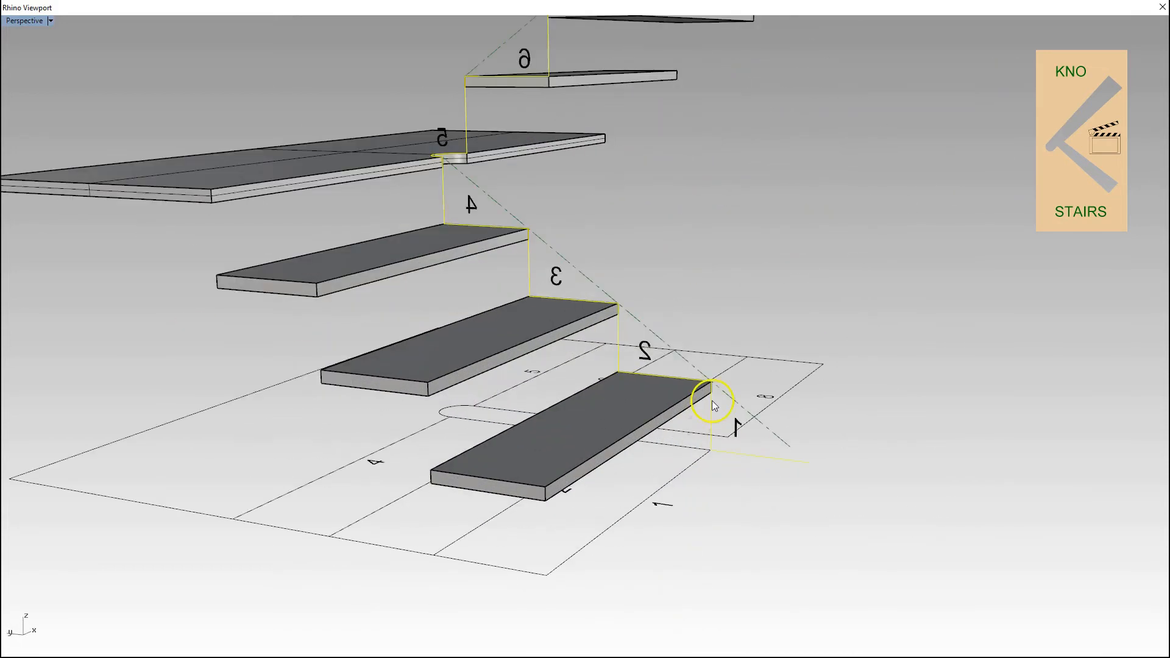
pyautogui.click(686, 364)
pyautogui.moveTo(686, 360)
pyautogui.mouseDown(button='right')
pyautogui.moveTo(740, 367)
pyautogui.moveTo(695, 328)
pyautogui.moveTo(653, 255)
pyautogui.mouseUp(button='right')
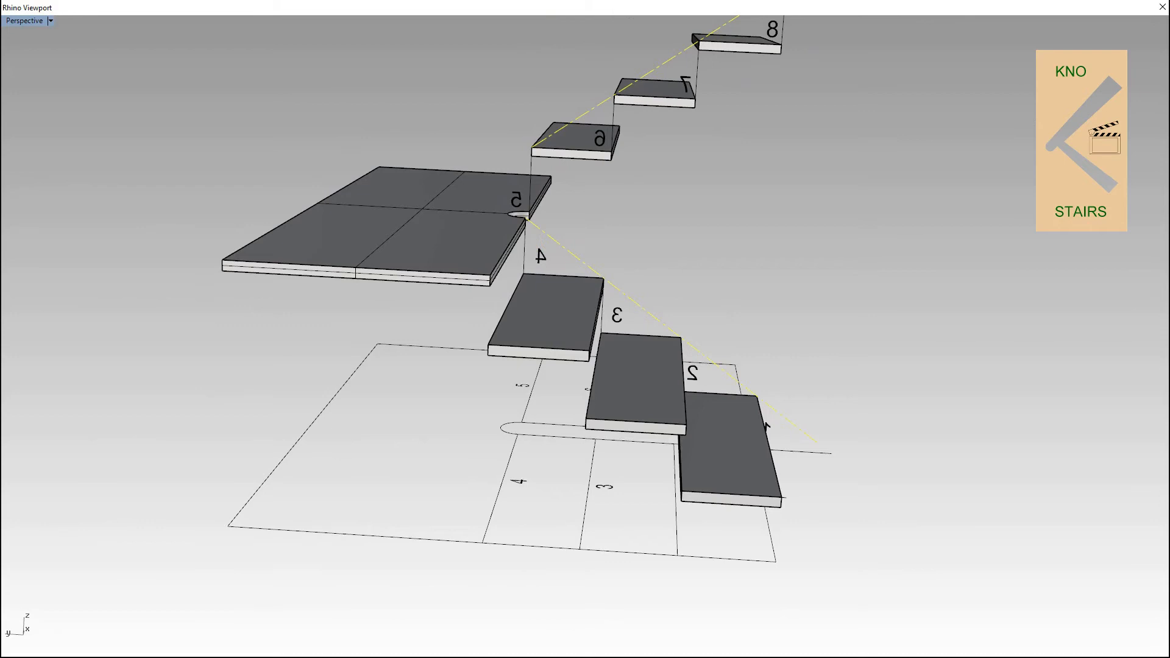
# Examine the curved transition joining the two pitch lines around the landing's rounded cutout.
pyautogui.click(442, 241)
pyautogui.moveTo(592, 323)
pyautogui.mouseDown(button='right')
pyautogui.moveTo(674, 334)
pyautogui.moveTo(593, 335)
pyautogui.mouseUp(button='right')
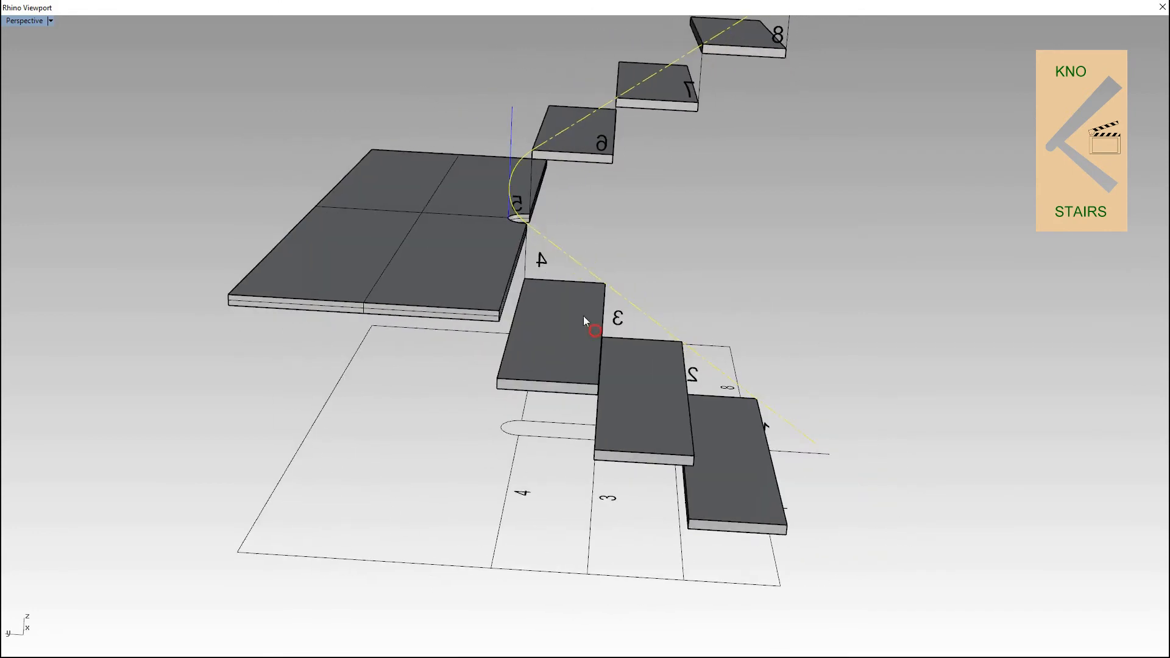
pyautogui.scroll(5, 517, 198)
pyautogui.moveTo(542, 224); pyautogui.dragTo(575, 266, button='right')
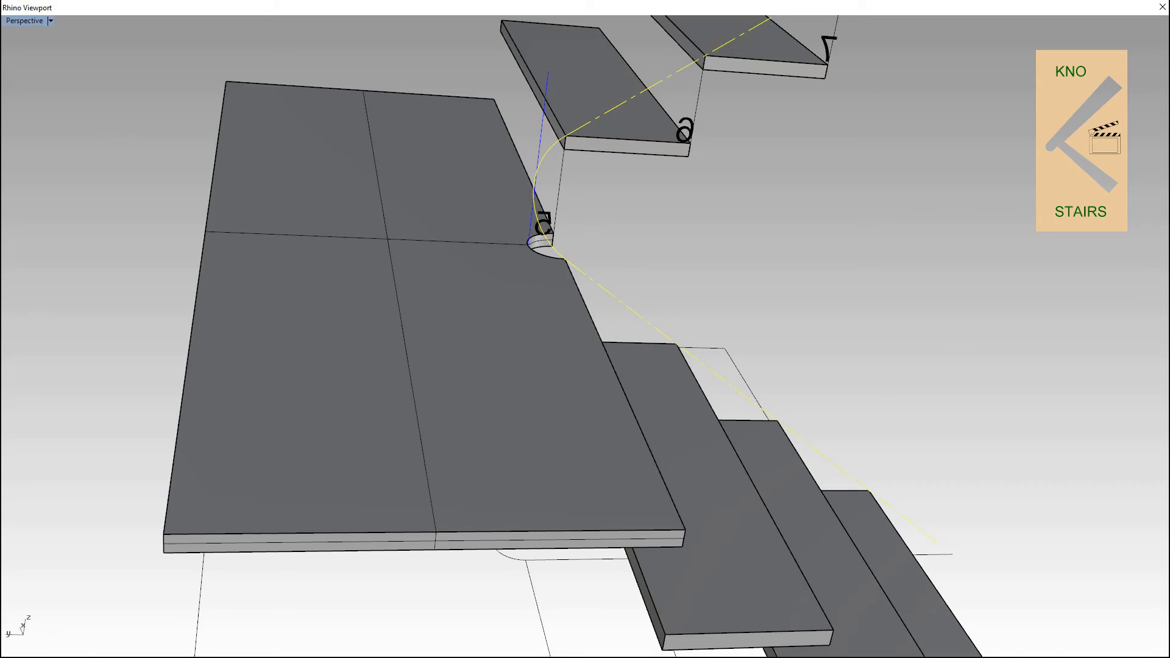
# Inspect the green vertical surface wrapping the stair's inner edges and the pitch line running along it.
pyautogui.scroll(-2, 559, 404)
pyautogui.moveTo(558, 404)
pyautogui.mouseDown(button='right')
pyautogui.moveTo(541, 410)
pyautogui.moveTo(563, 386)
pyautogui.mouseUp(button='right')
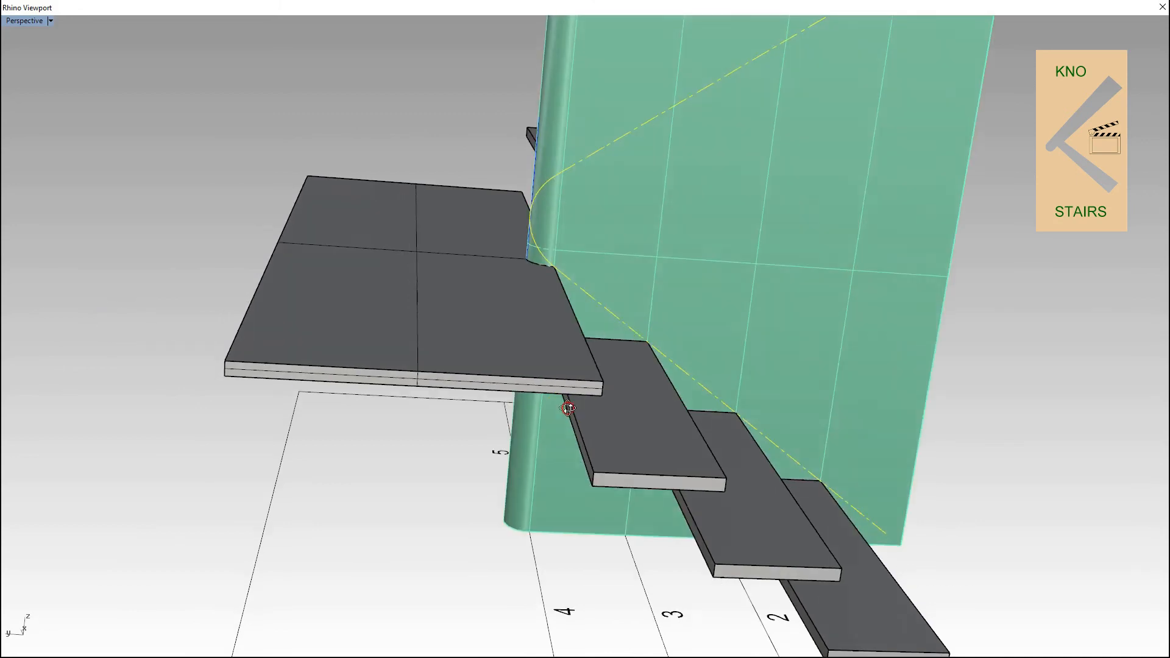
pyautogui.moveTo(569, 405); pyautogui.dragTo(502, 395, button='right')
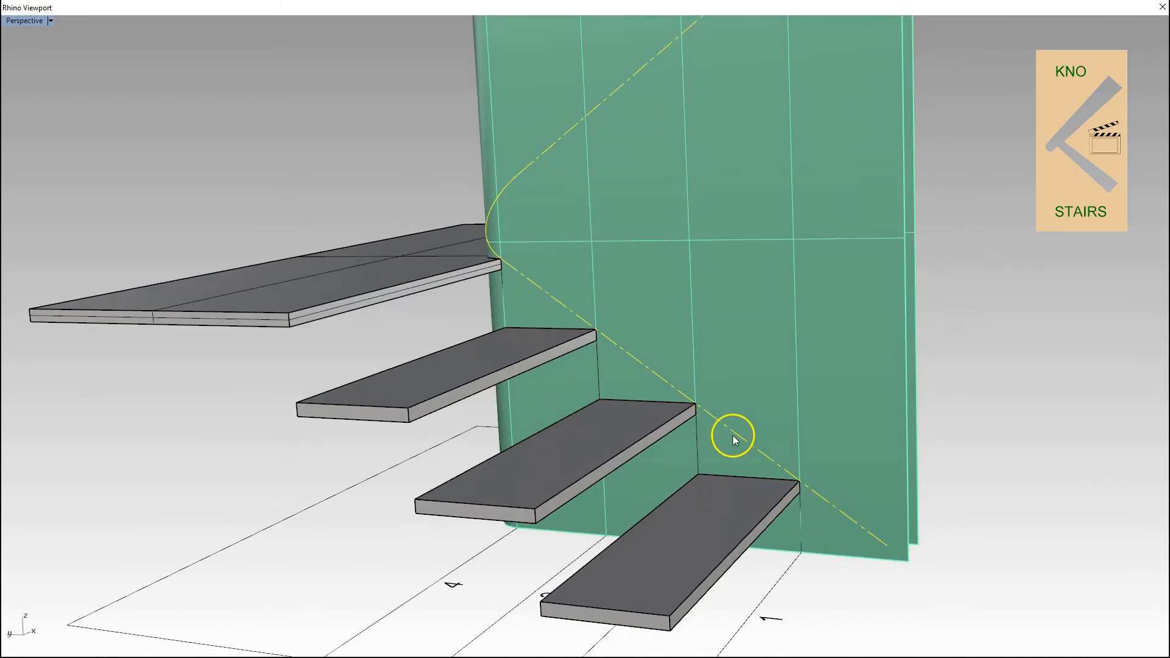
pyautogui.scroll(2, 735, 438)
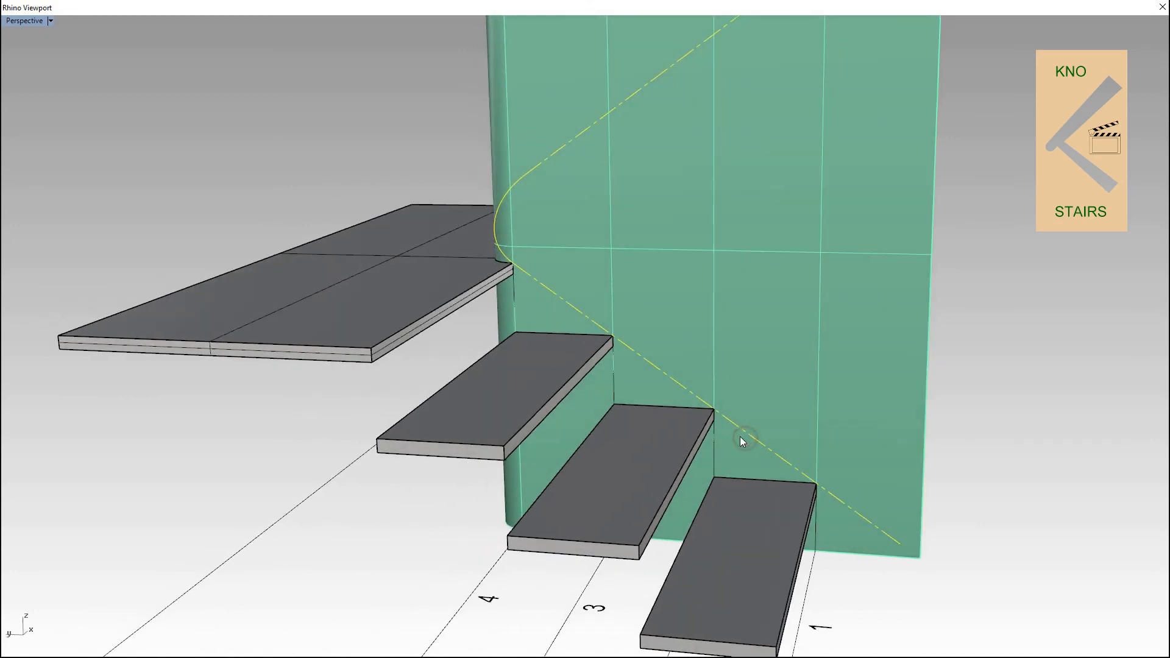
pyautogui.scroll(2, 740, 437)
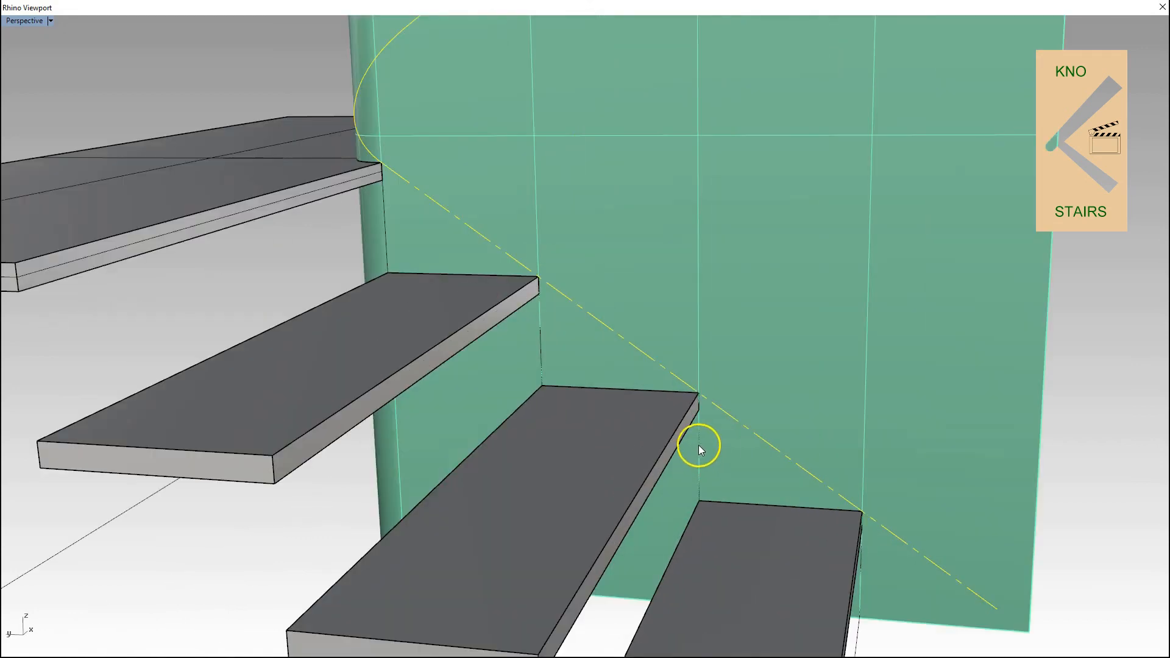
# Compare the stepped tread-and-riser profile with the pitch line on the green surface from around the landing.
pyautogui.click(698, 446)
pyautogui.click(733, 478)
pyautogui.moveTo(697, 447); pyautogui.dragTo(525, 414, button='right')
pyautogui.scroll(-8, 572, 441)
pyautogui.scroll(4, 444, 398)
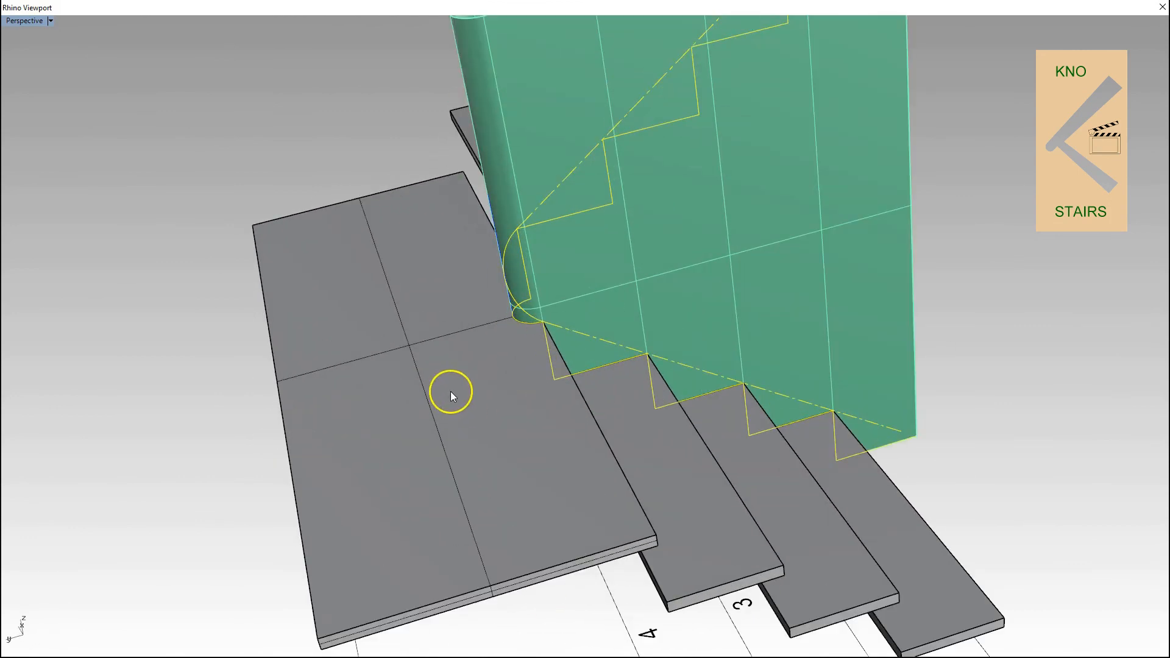
pyautogui.scroll(-2, 451, 391)
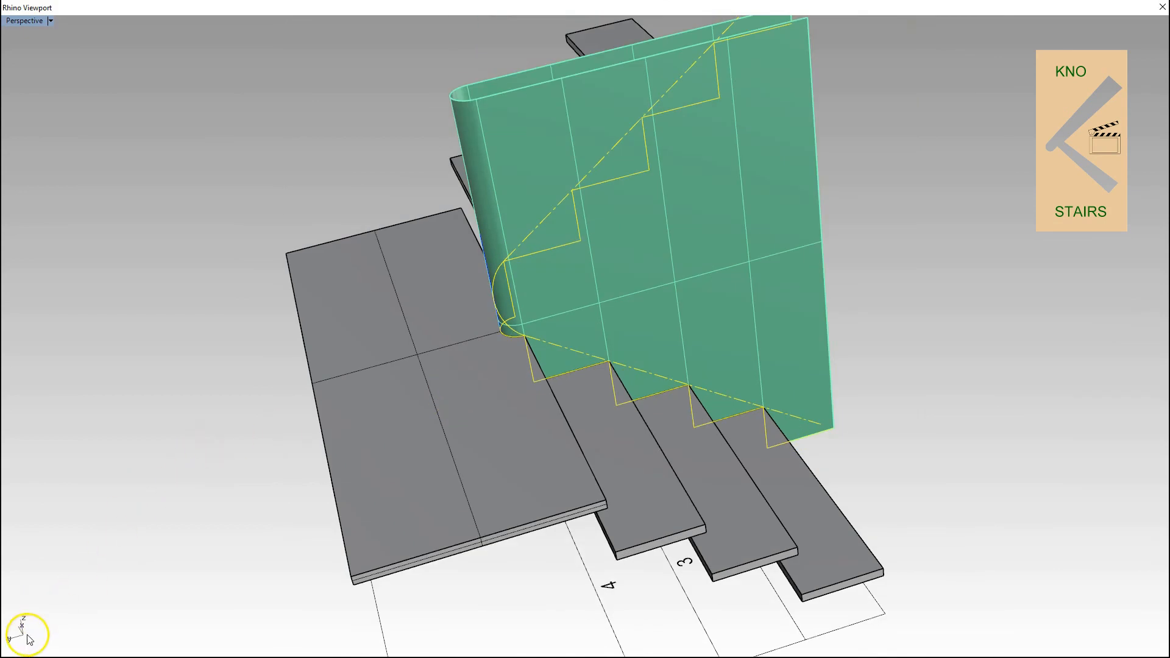